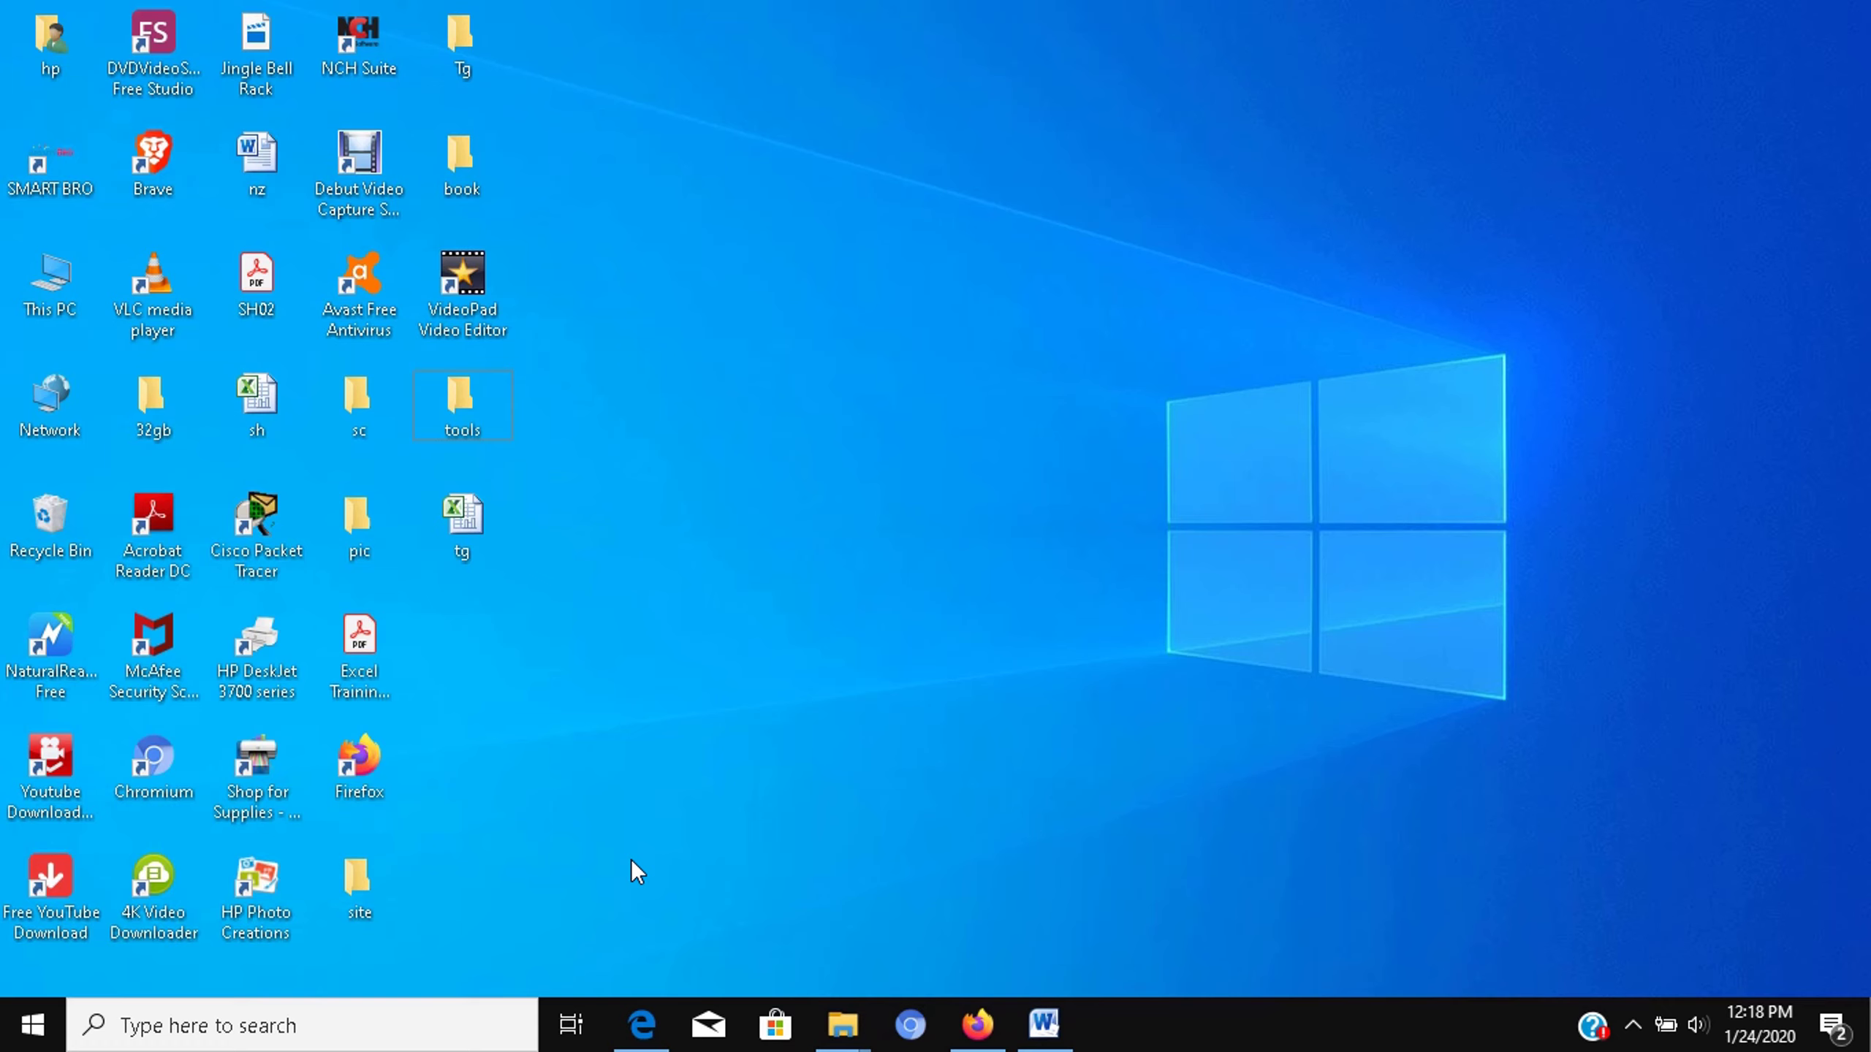
Launch Settings from taskbar search and go to System > About.
click(300, 1025)
text(setting)
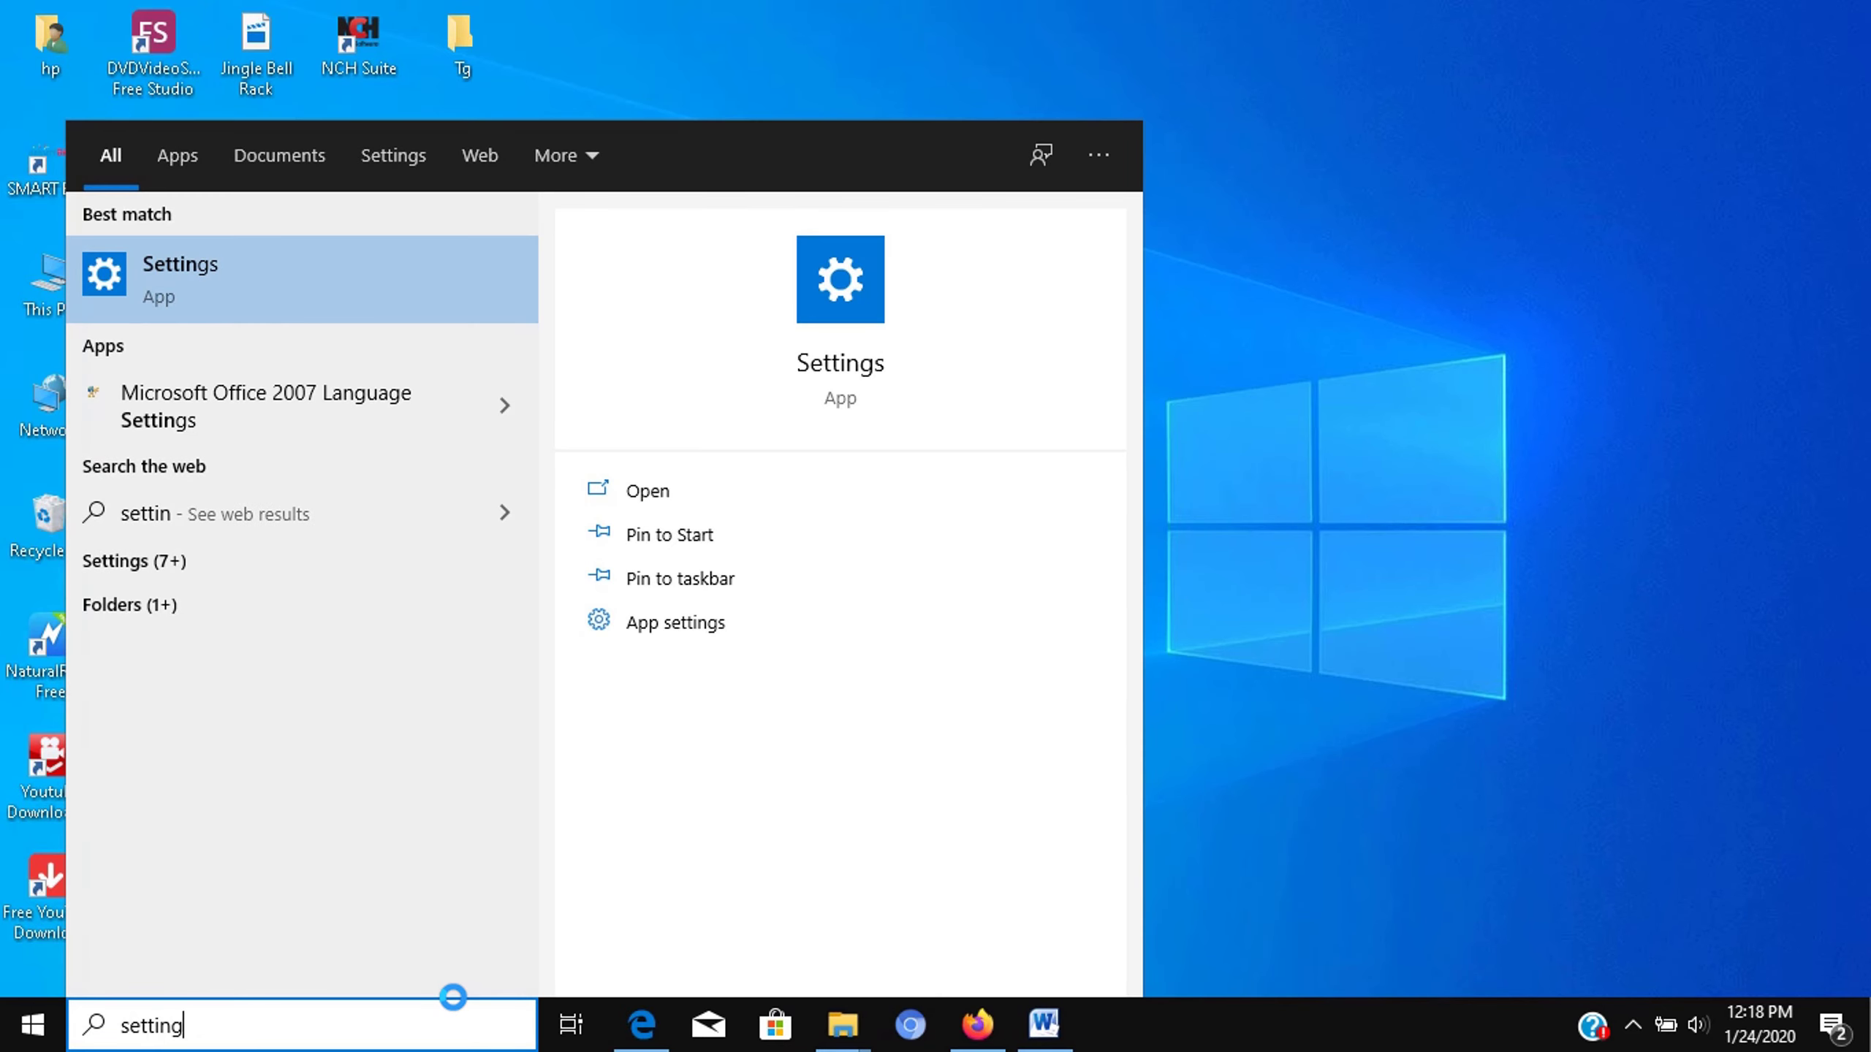
key(Return)
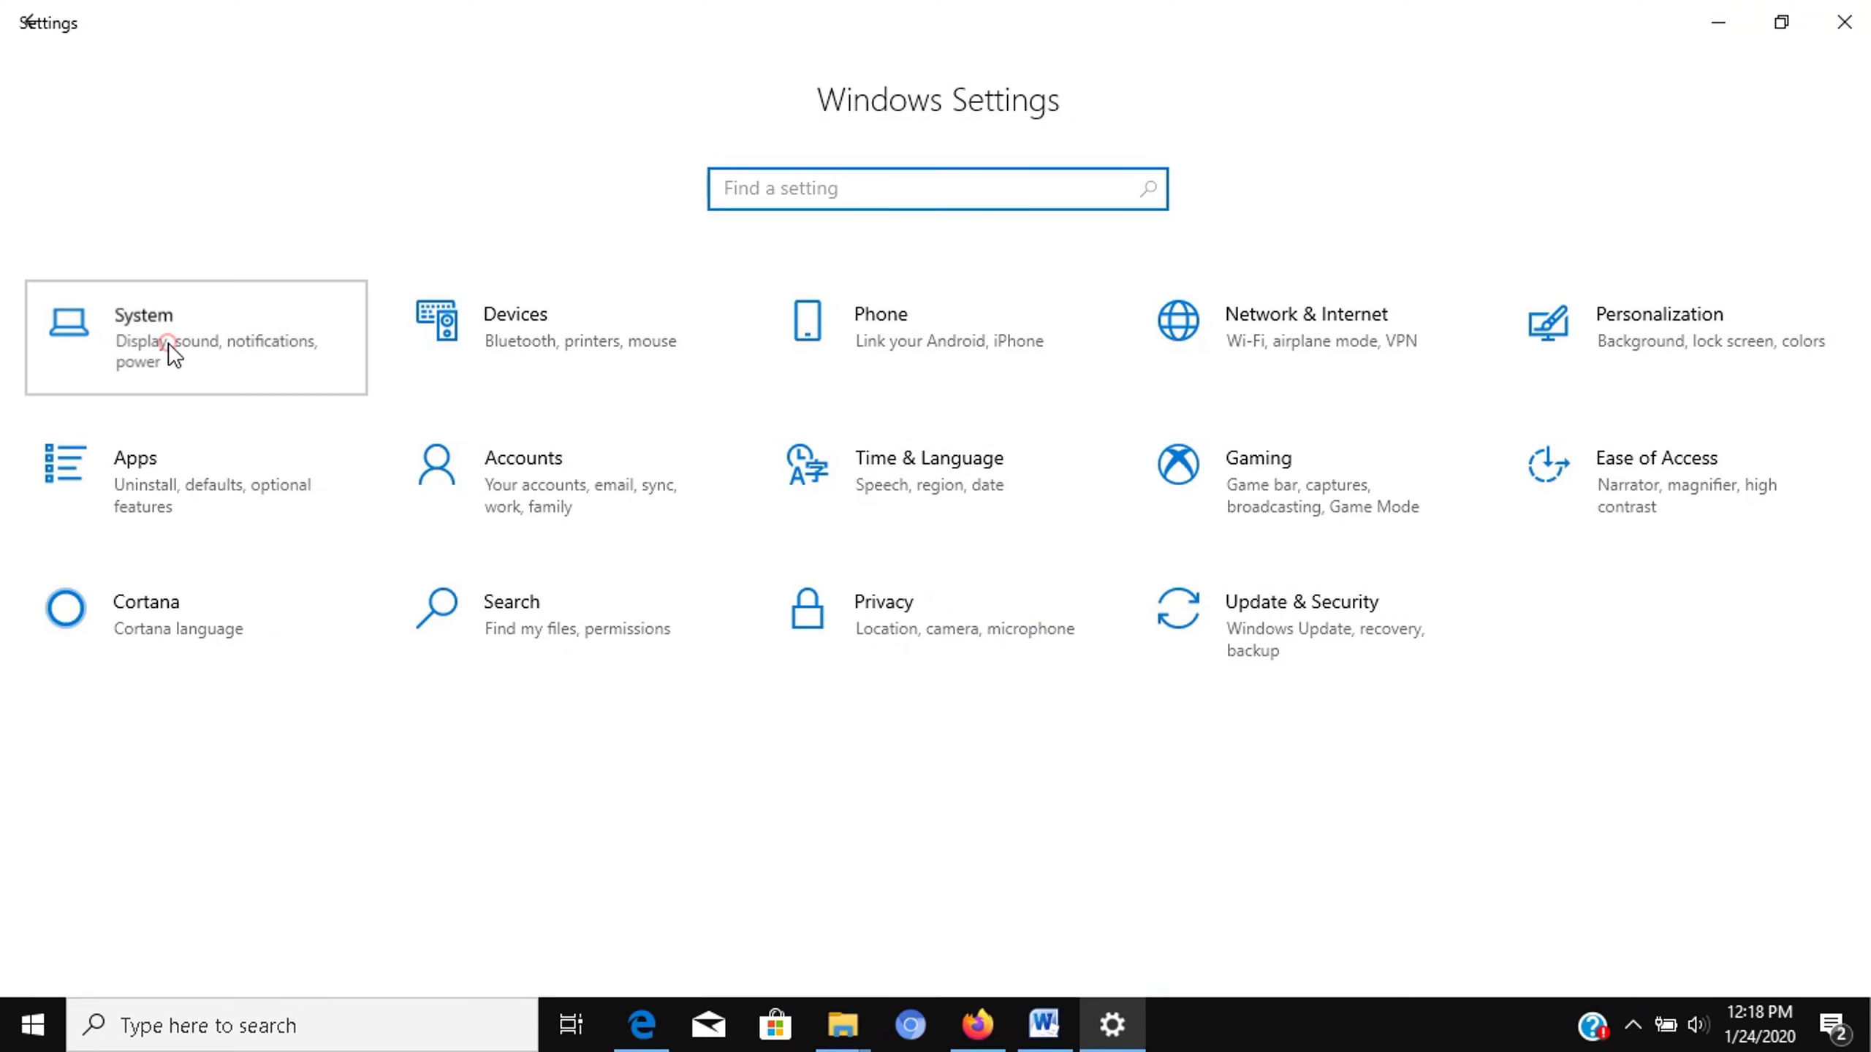
click(168, 342)
click(168, 352)
scroll(169, 439, down, 5)
click(123, 848)
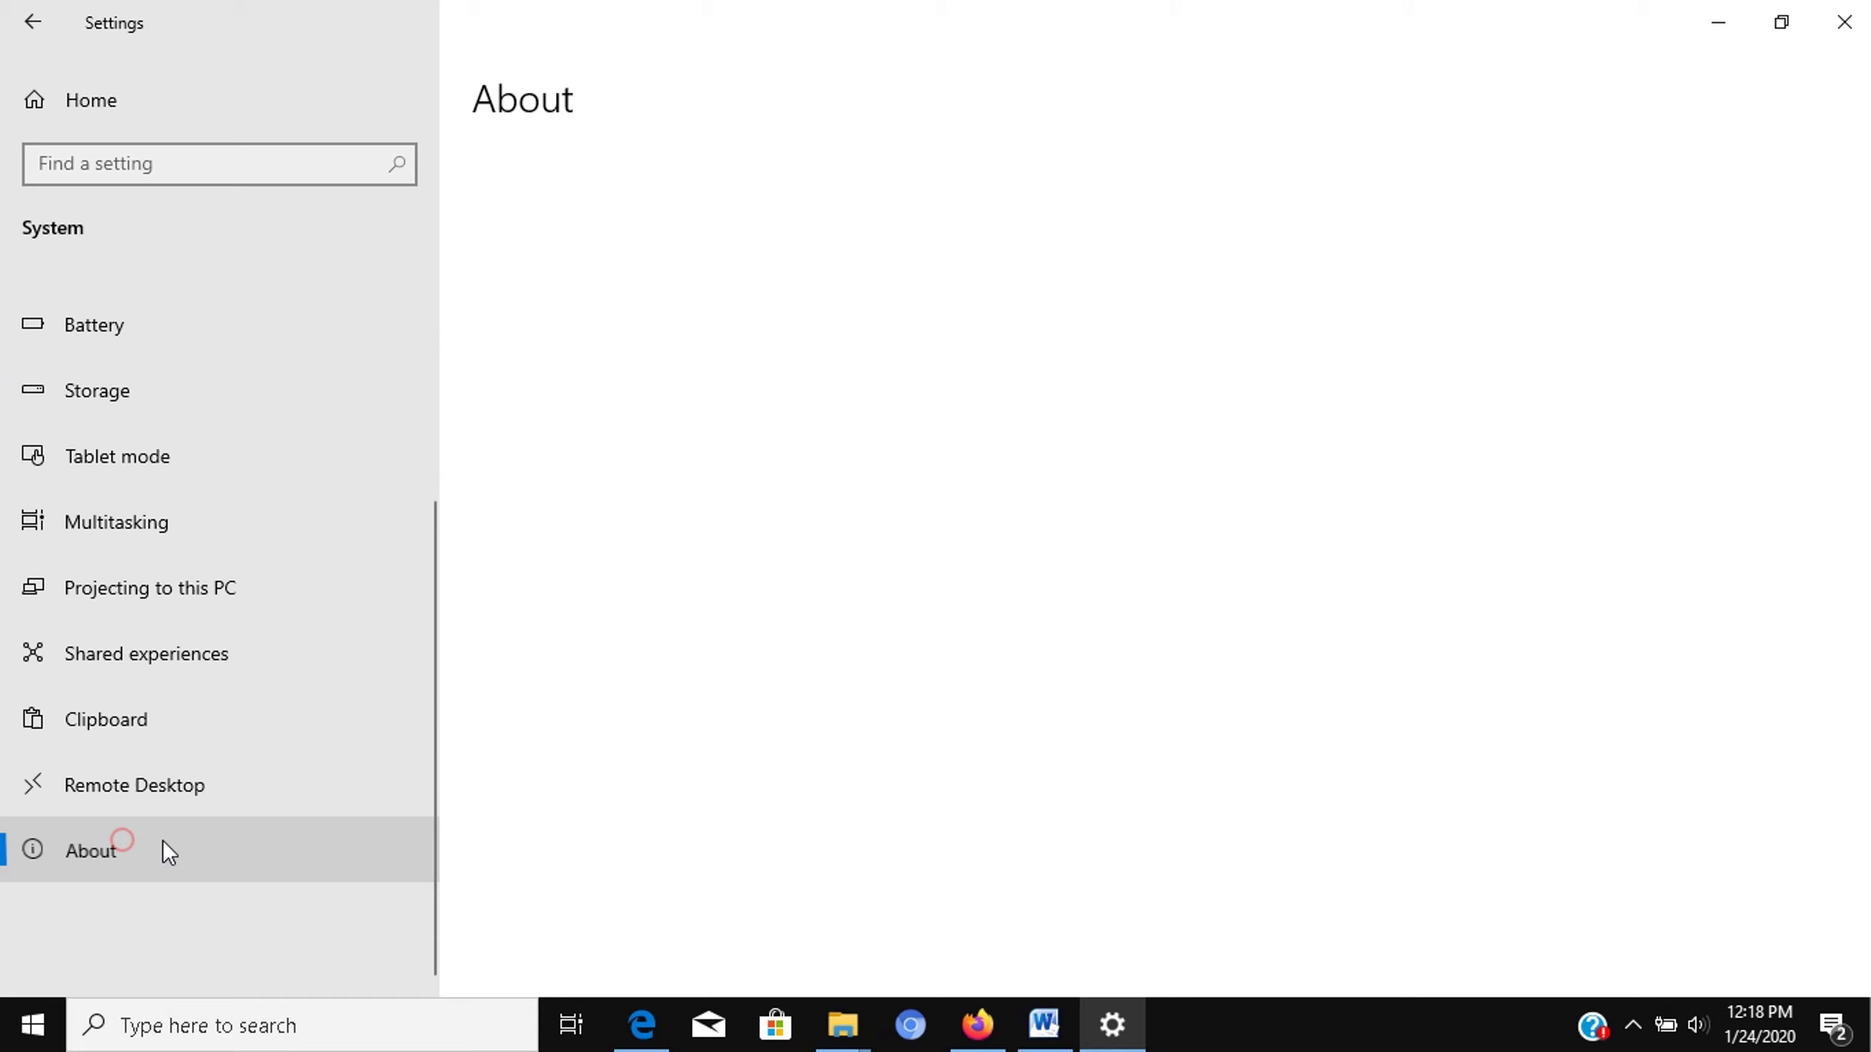
scroll(1327, 440, down, 3)
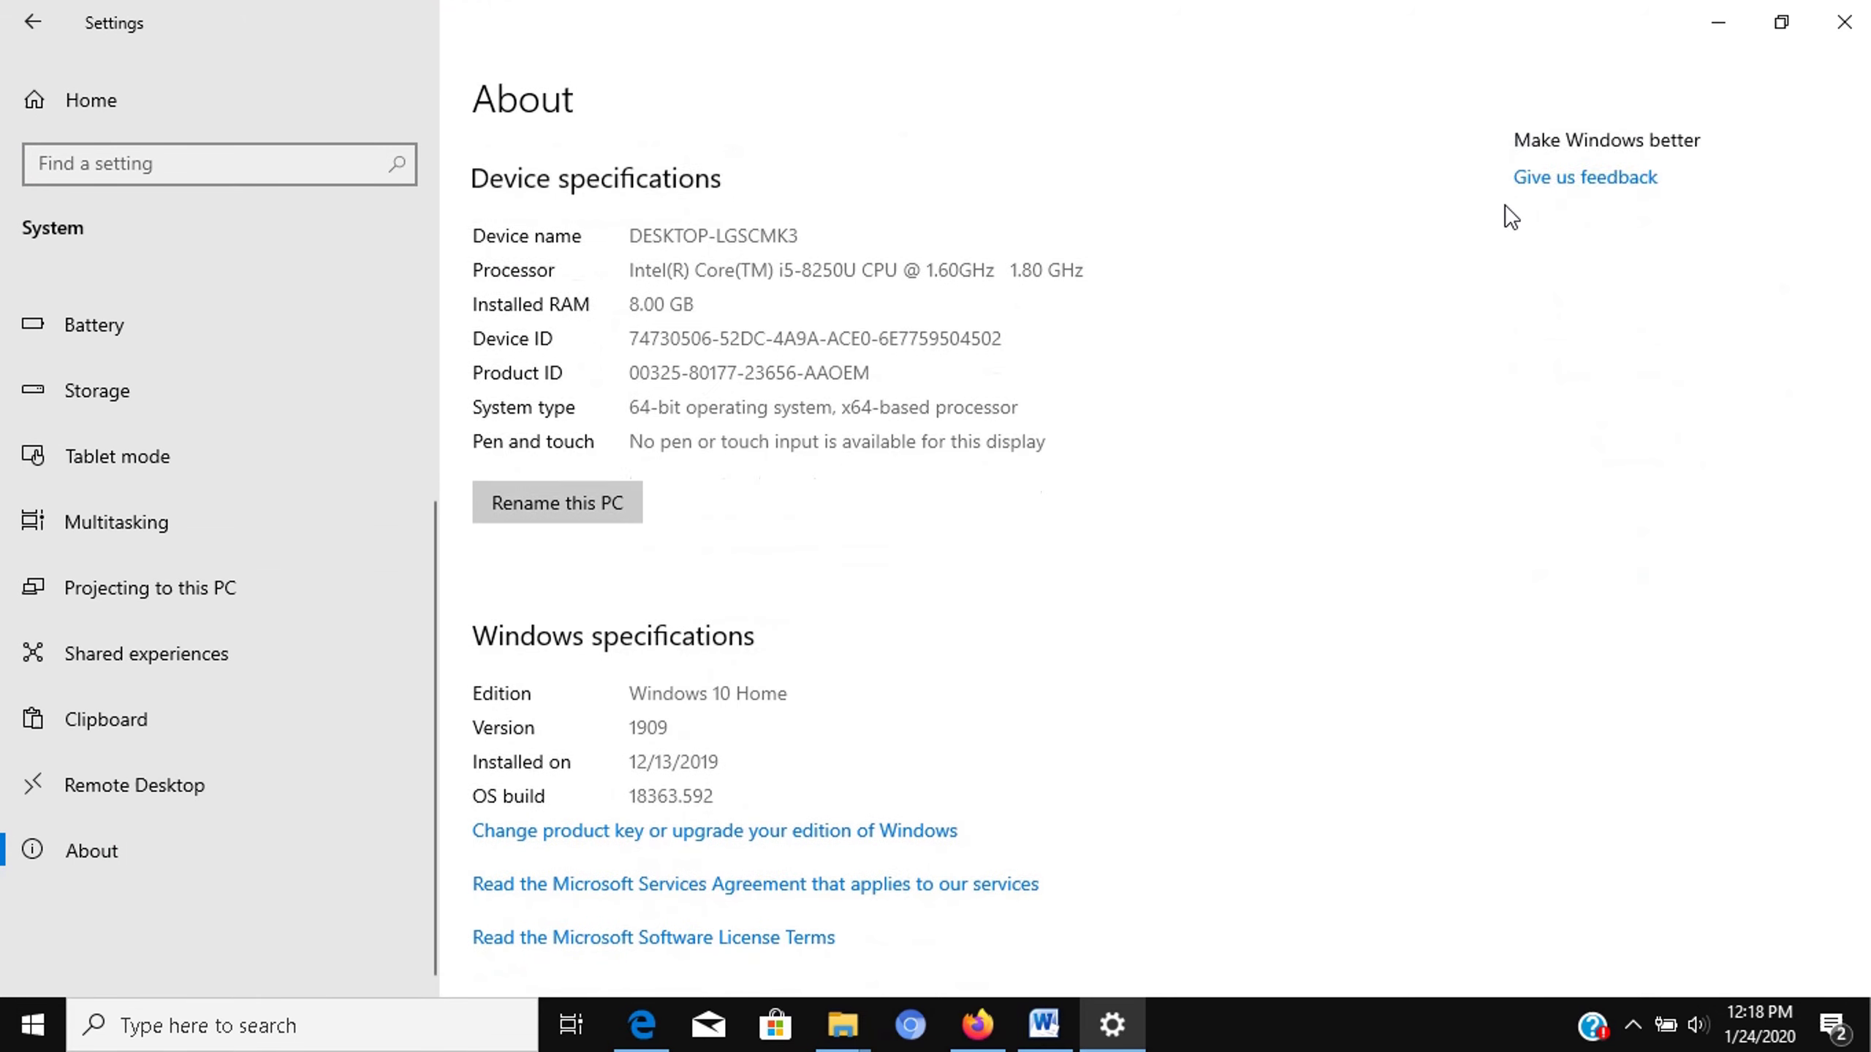
scroll(1520, 219, up, 3)
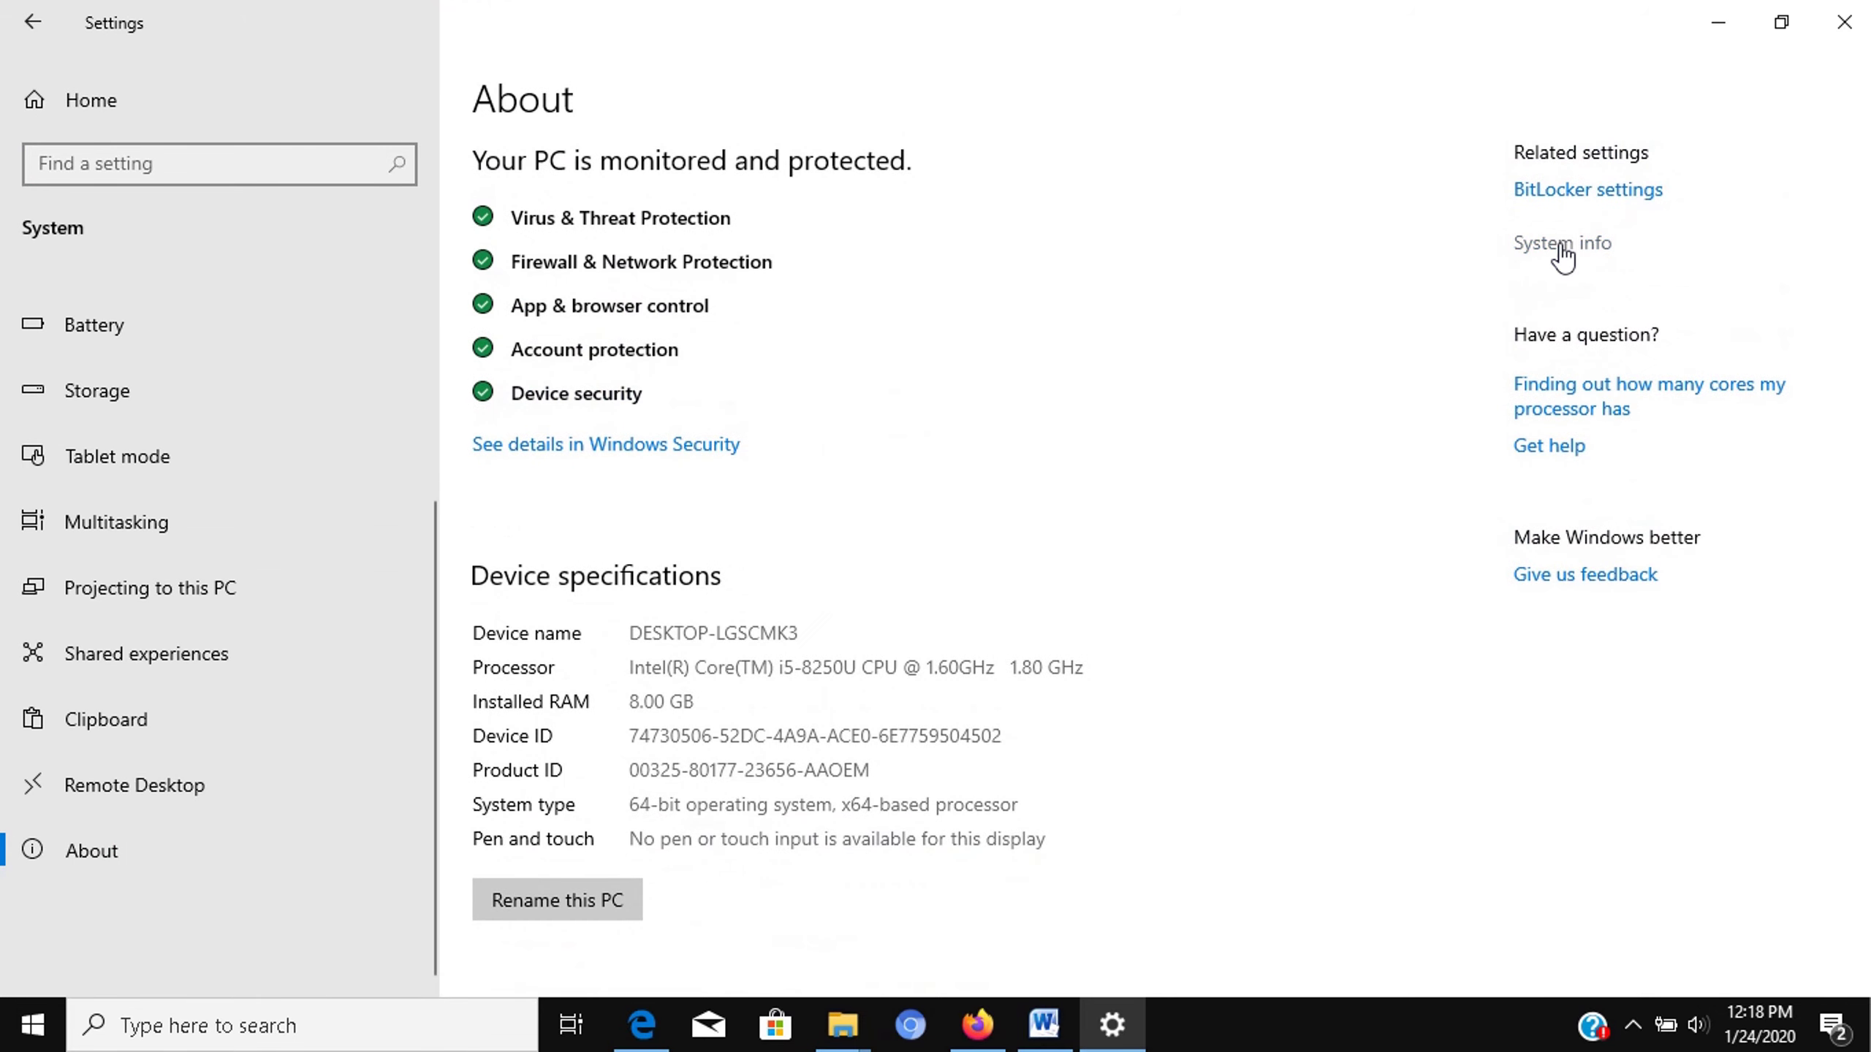
Reach the Virtual Memory dialog through Advanced system settings and the Performance Options Advanced tab.
click(1560, 243)
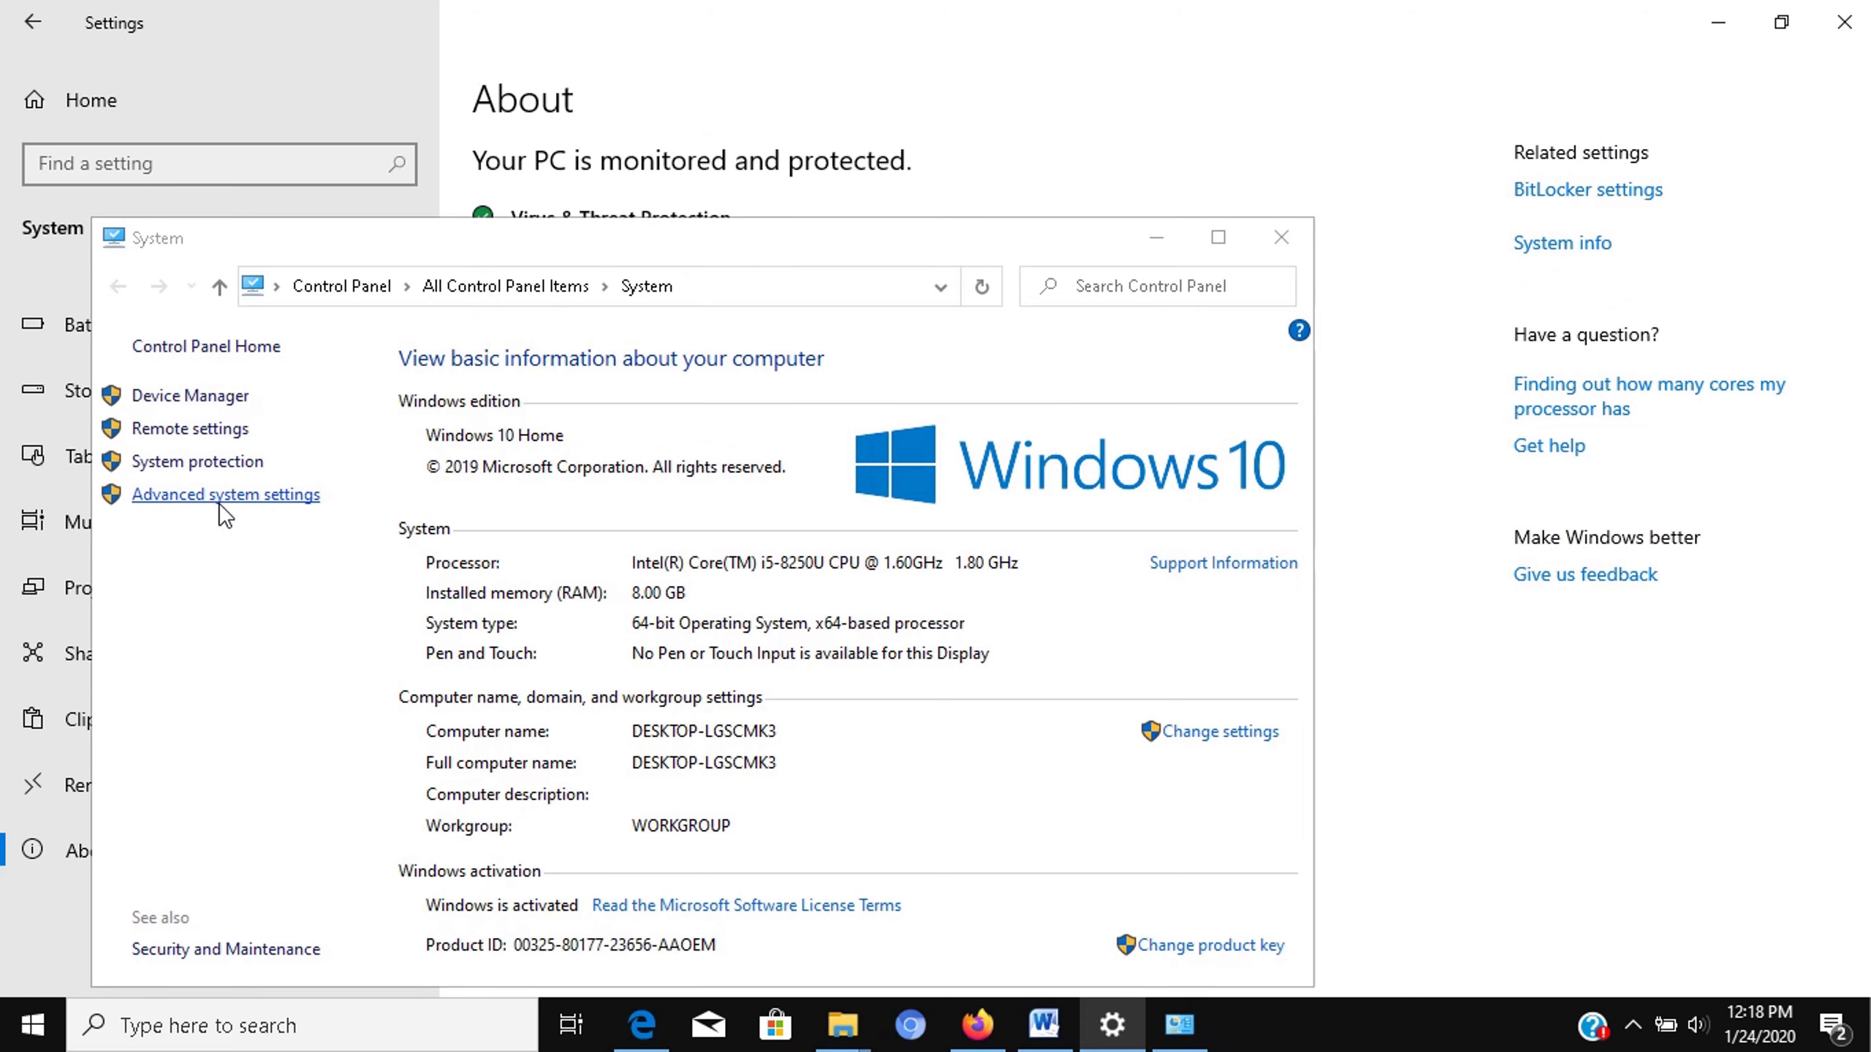
click(226, 494)
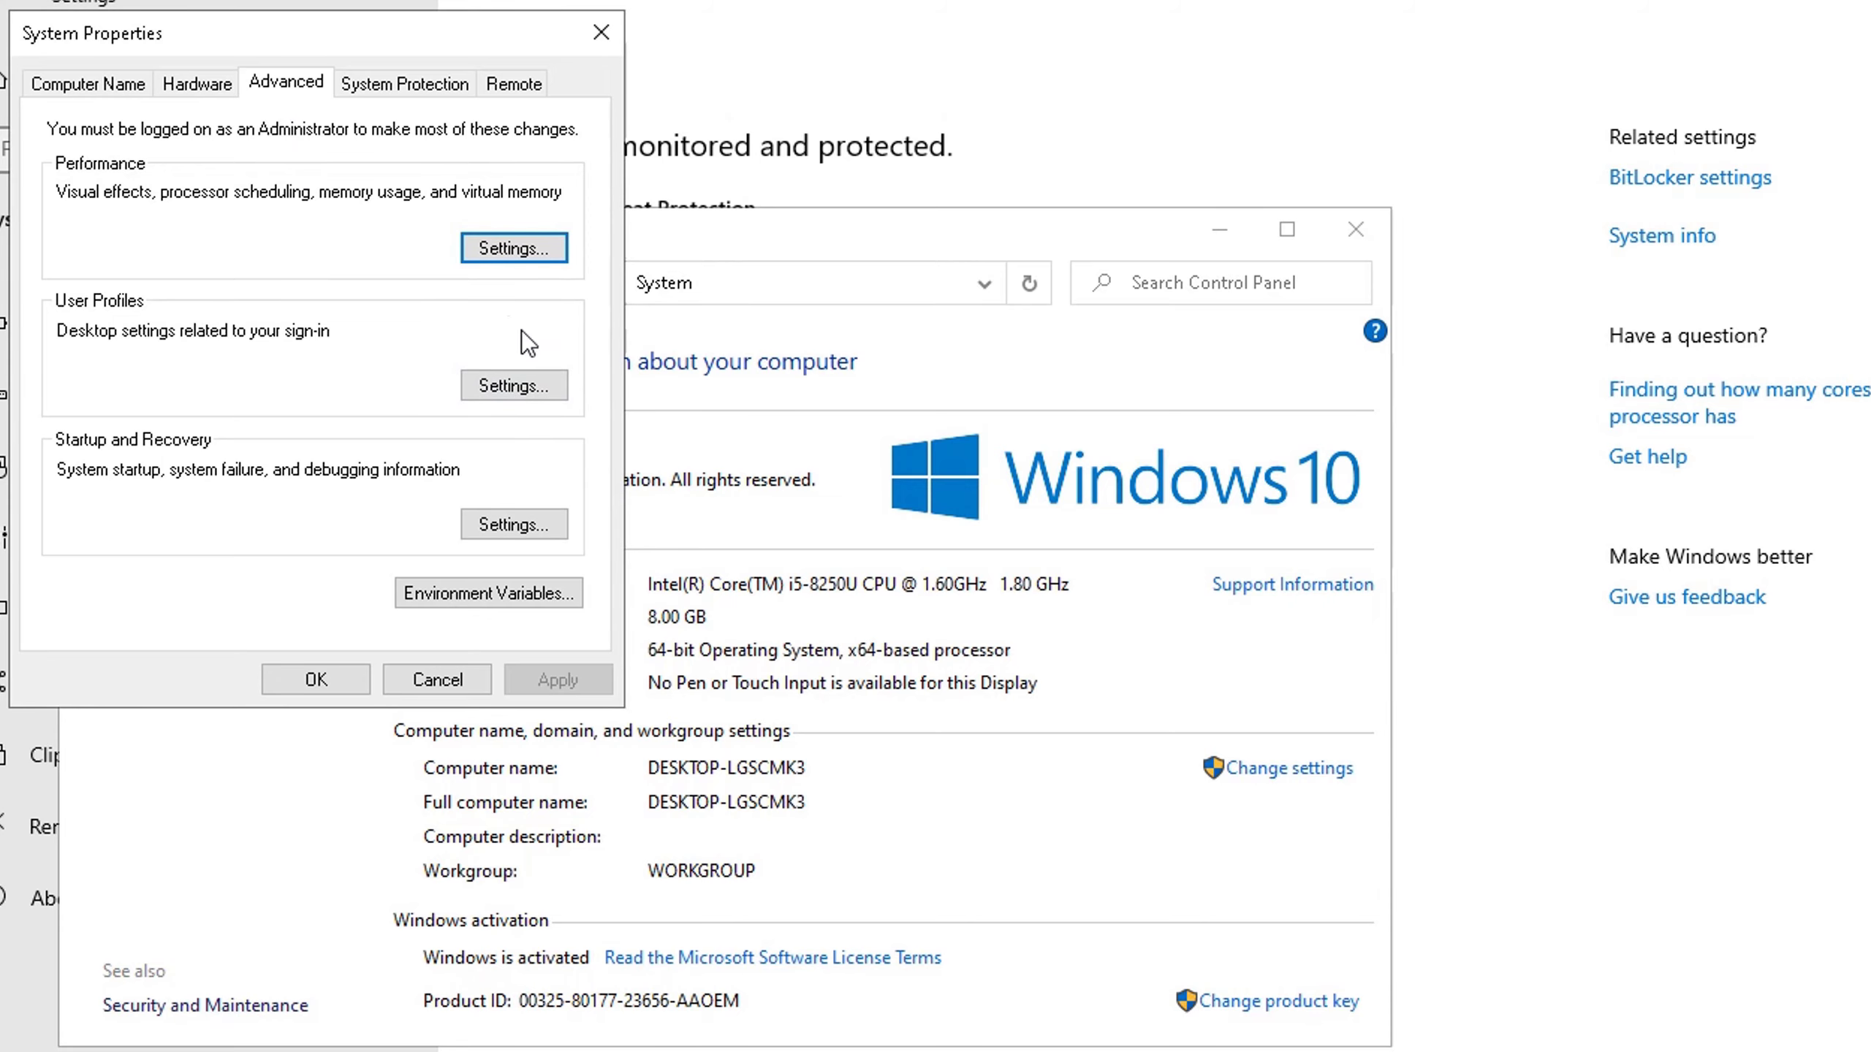
click(512, 247)
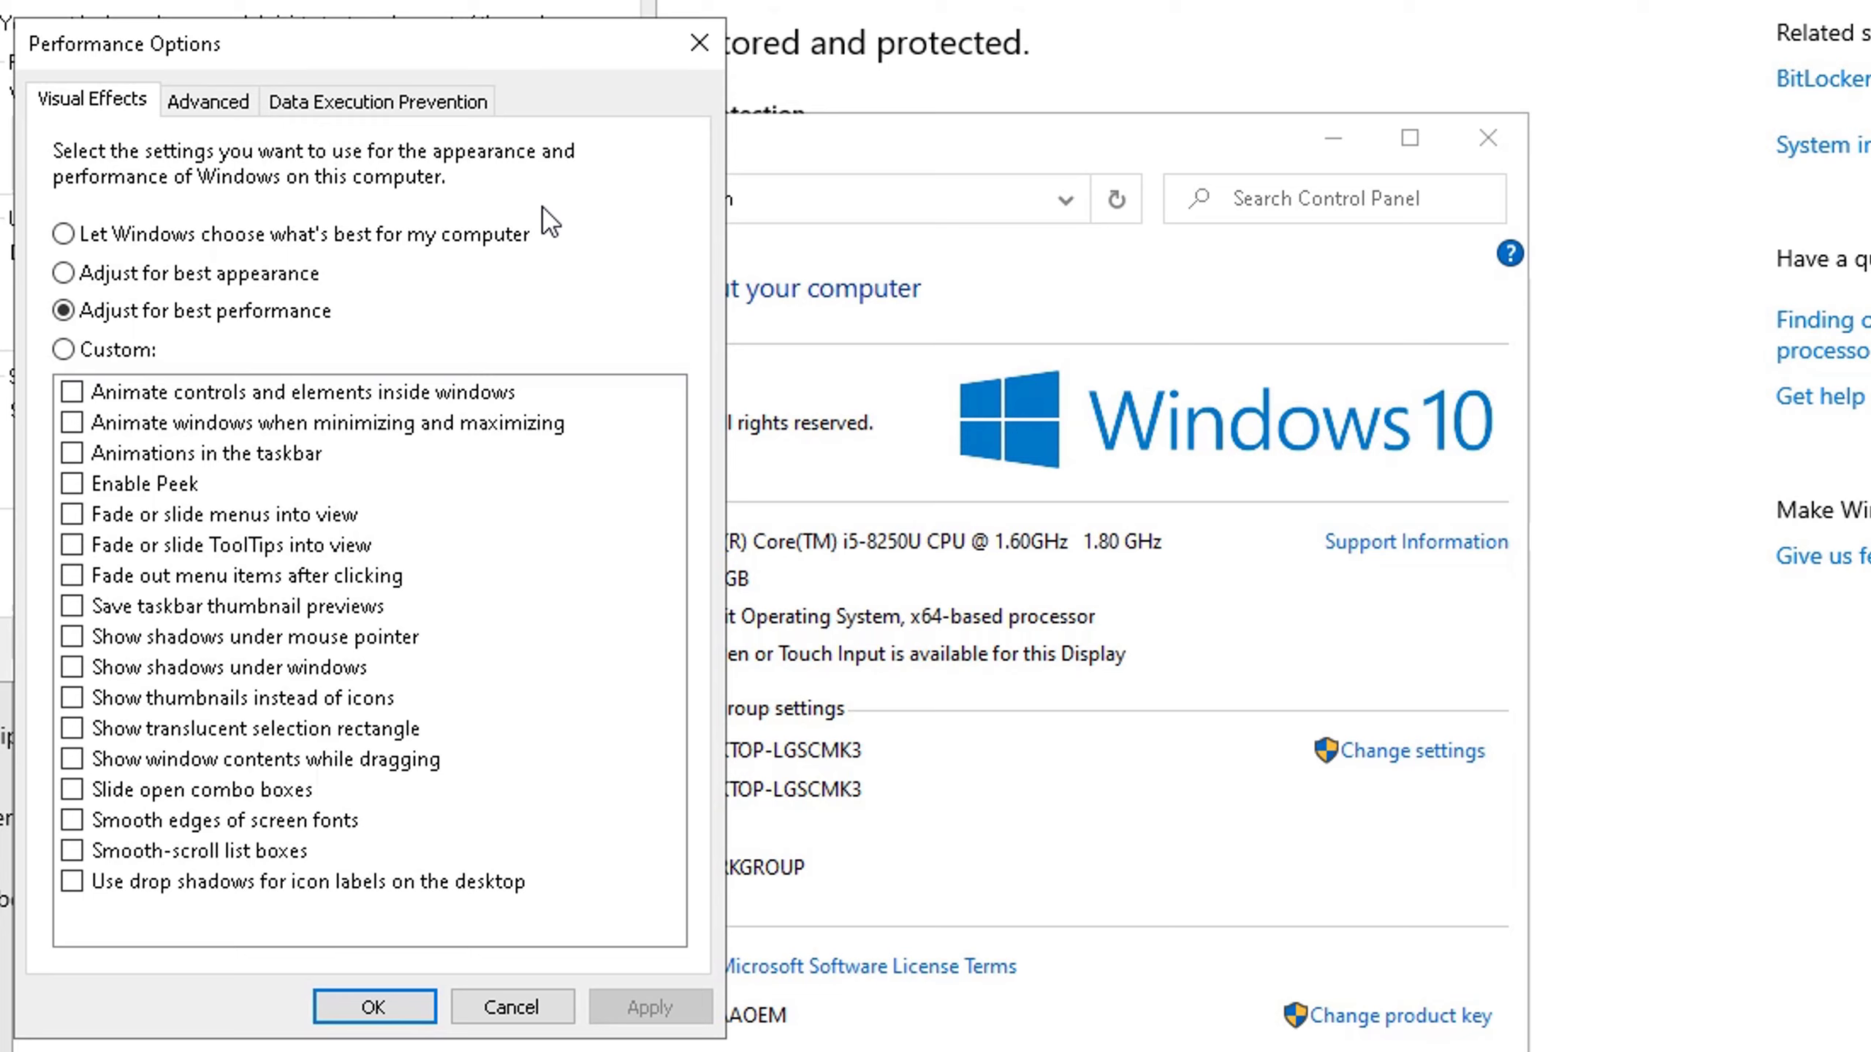
click(207, 101)
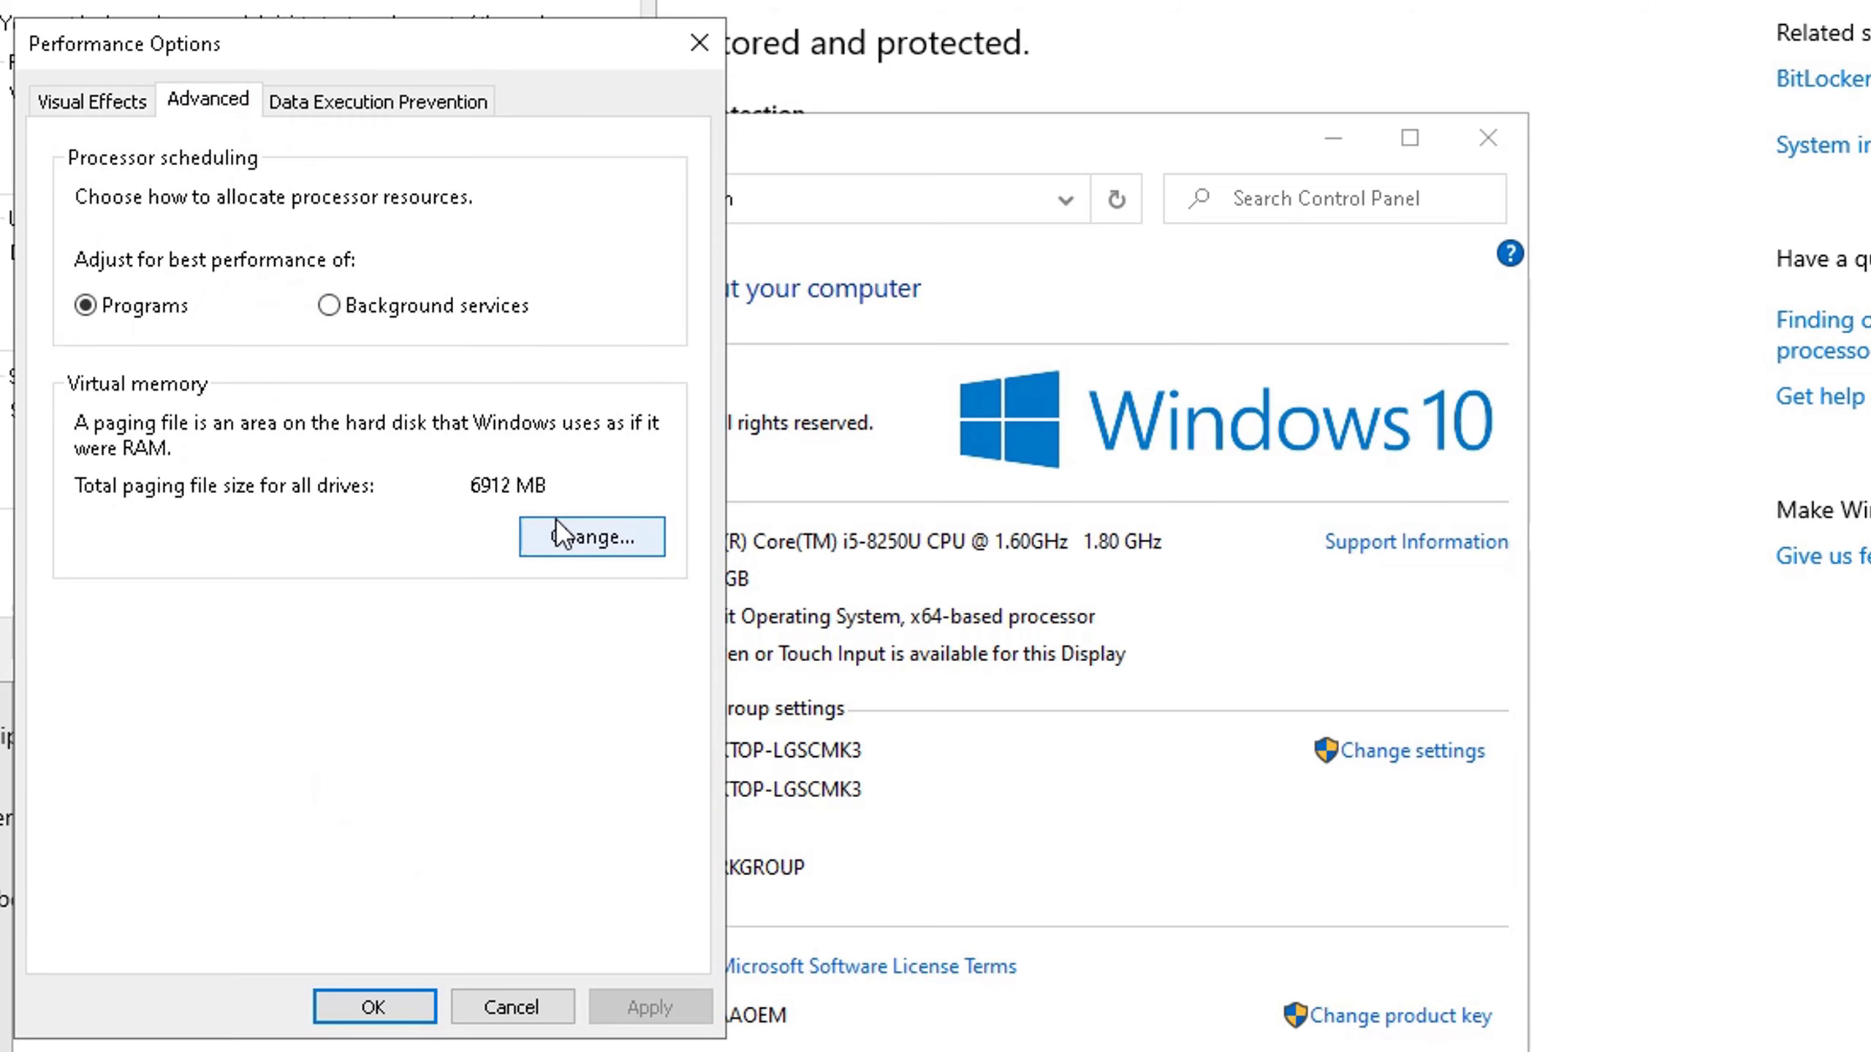
click(591, 537)
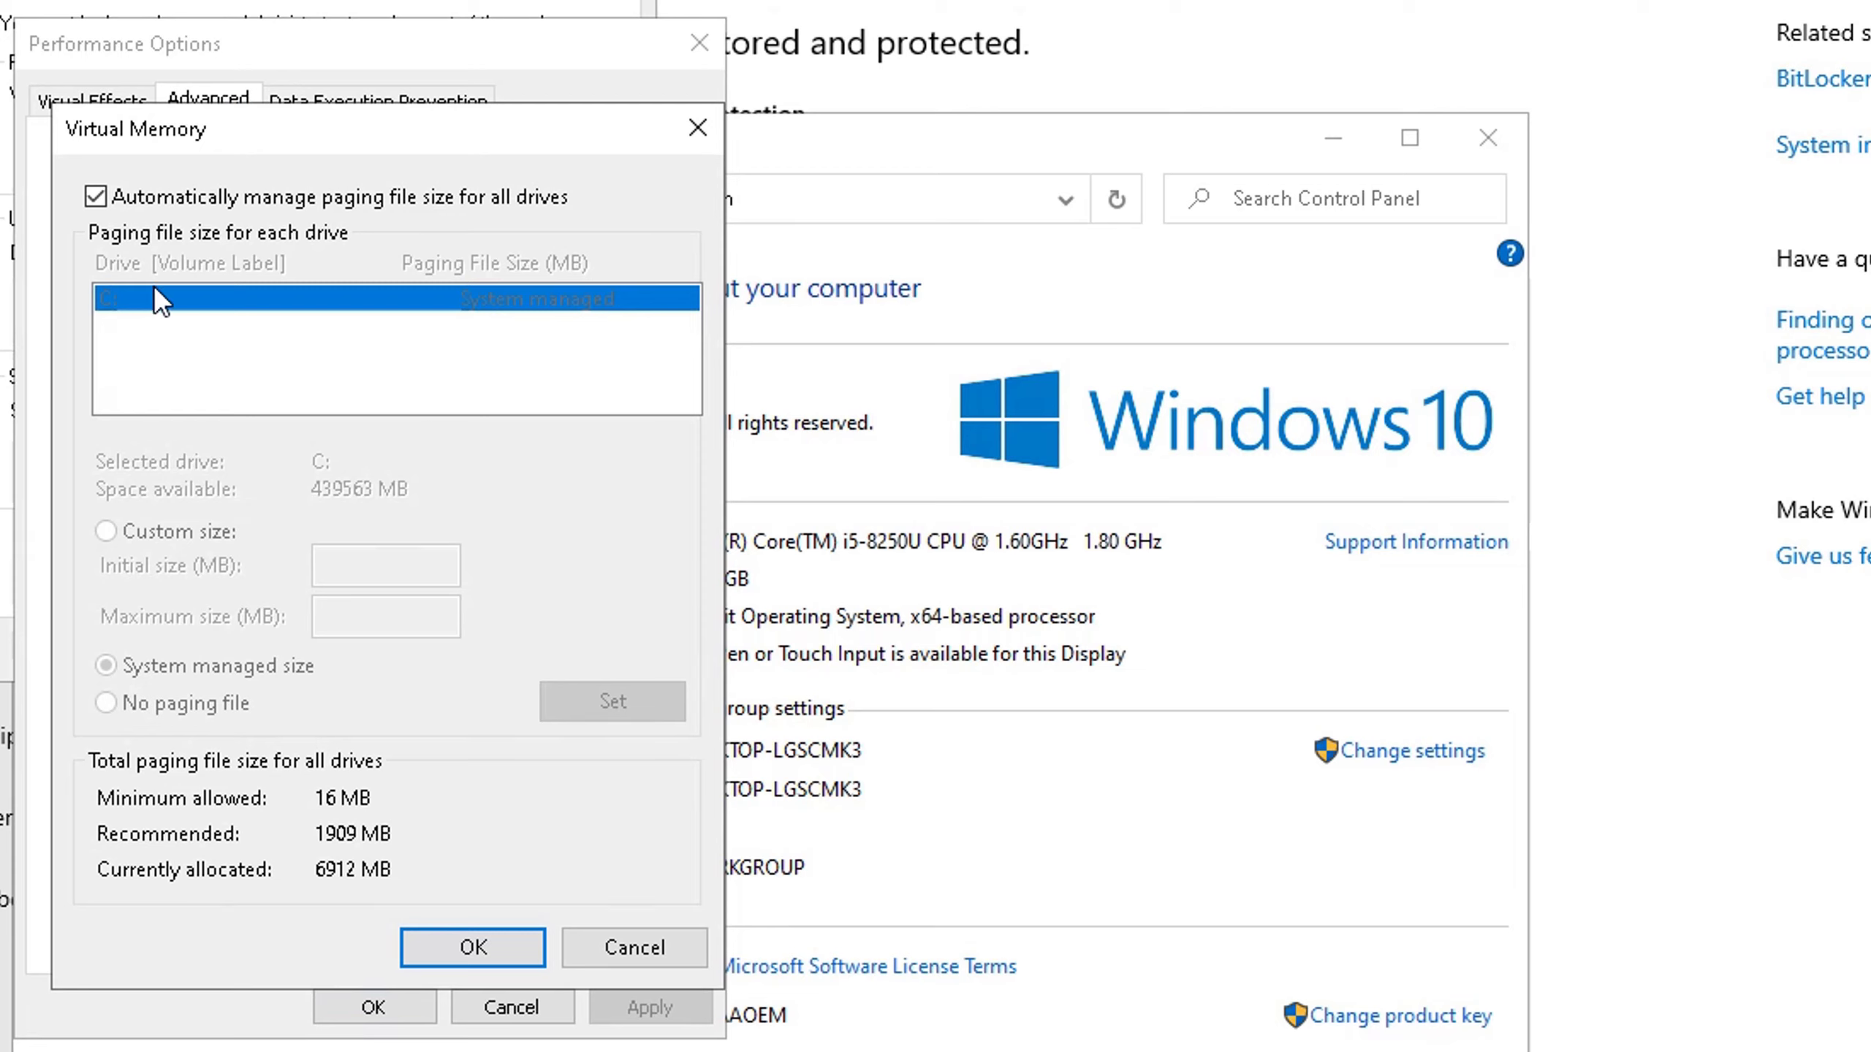
Clear 'Automatically manage paging file size for all drives' and pick Custom size for C:.
click(95, 197)
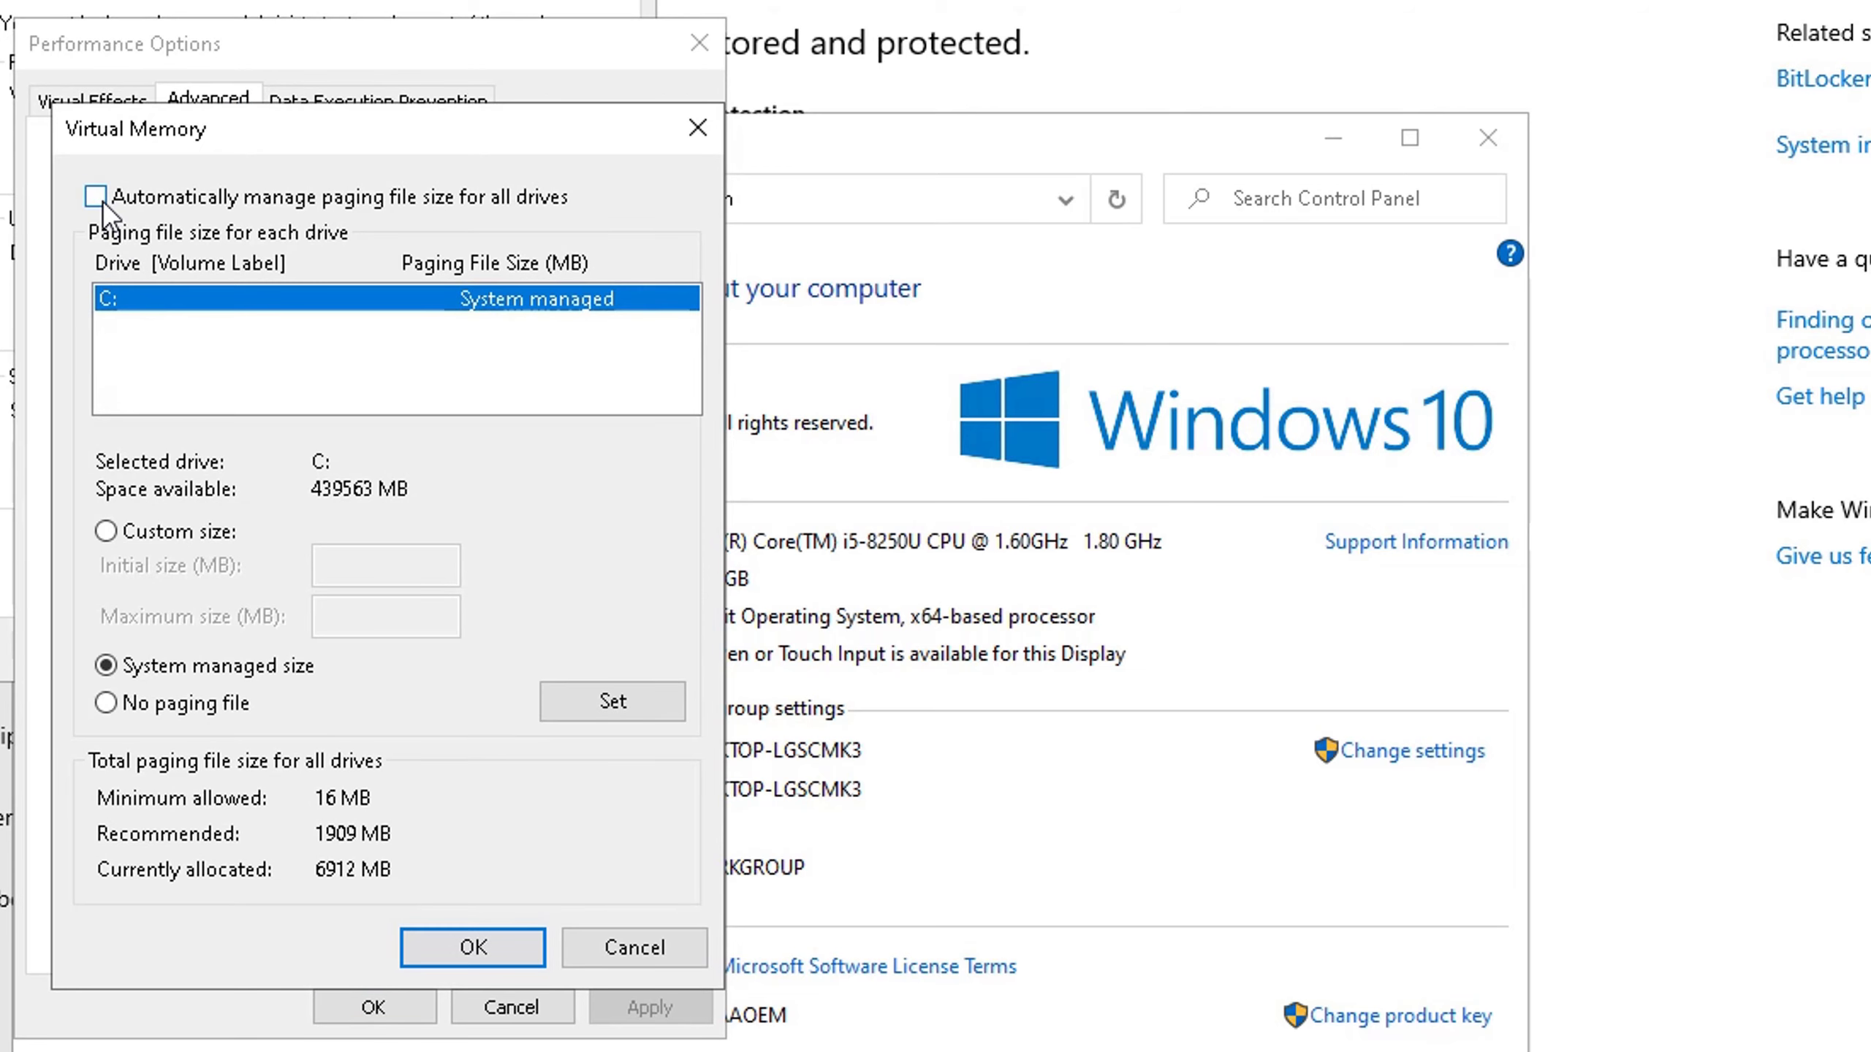
click(107, 532)
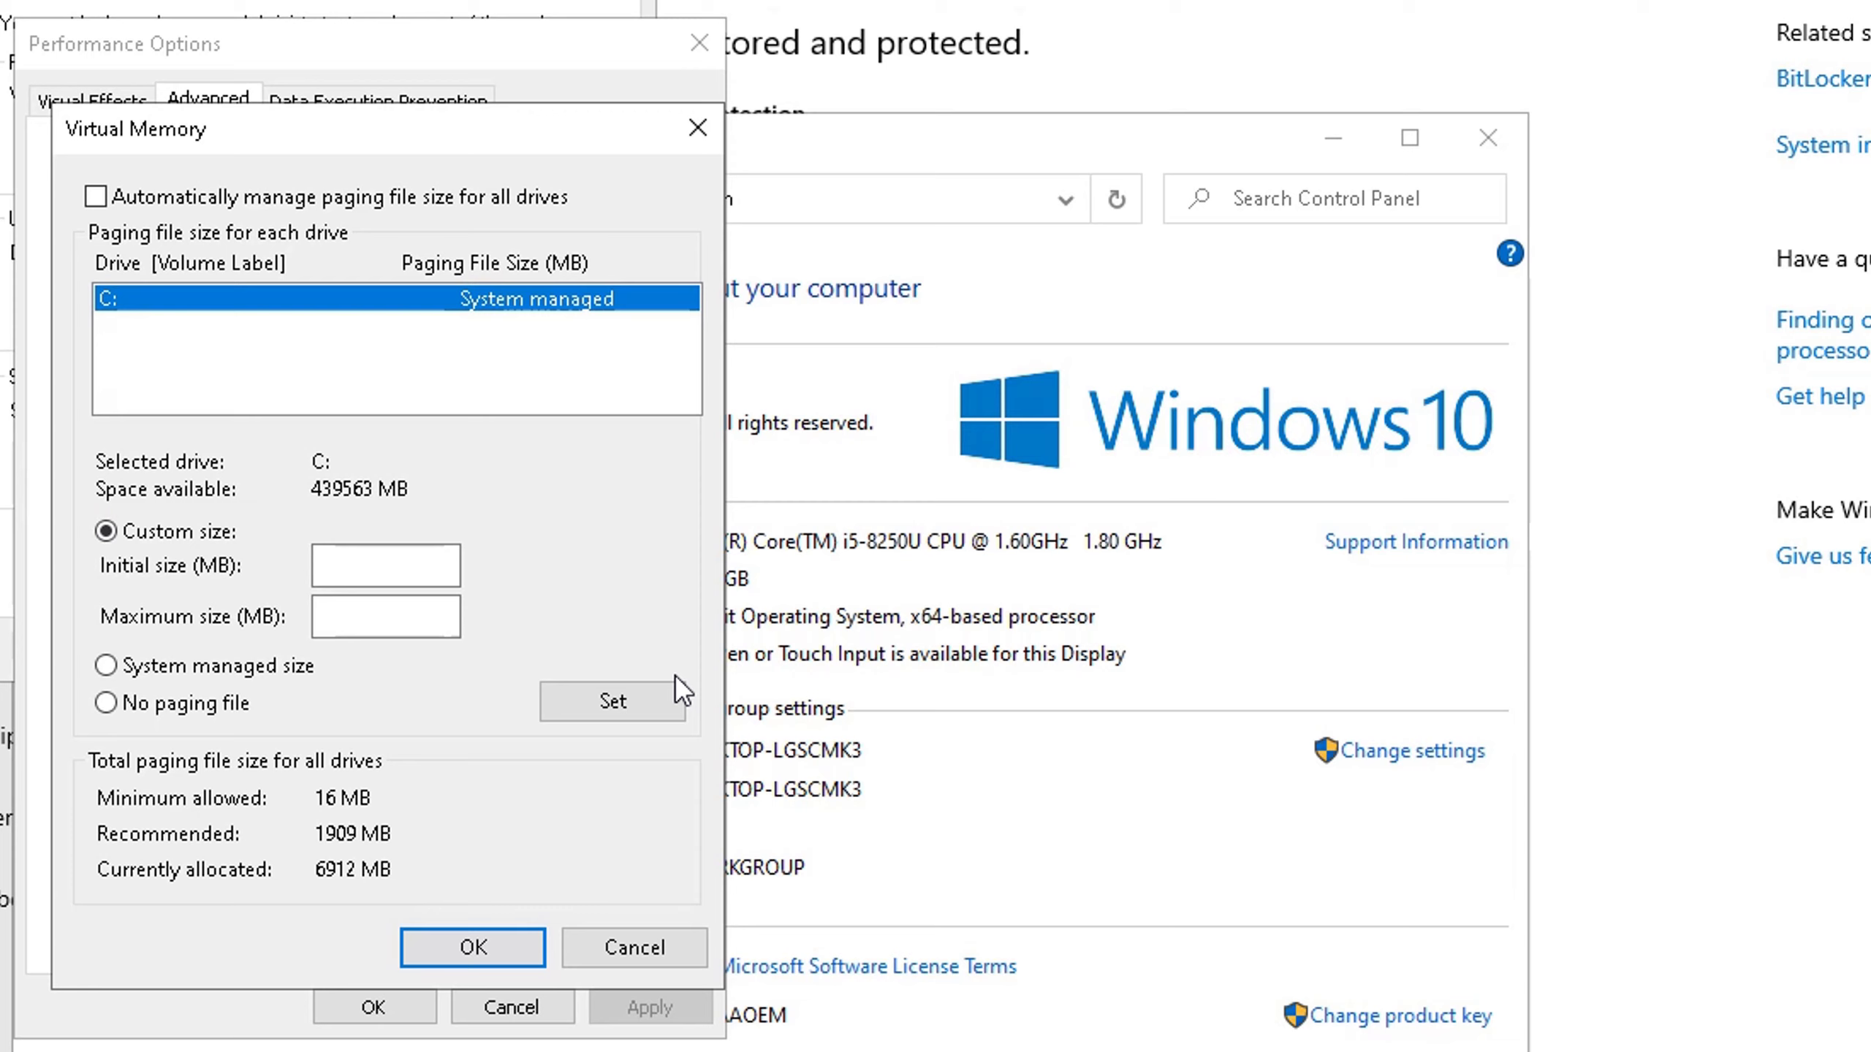
click(912, 680)
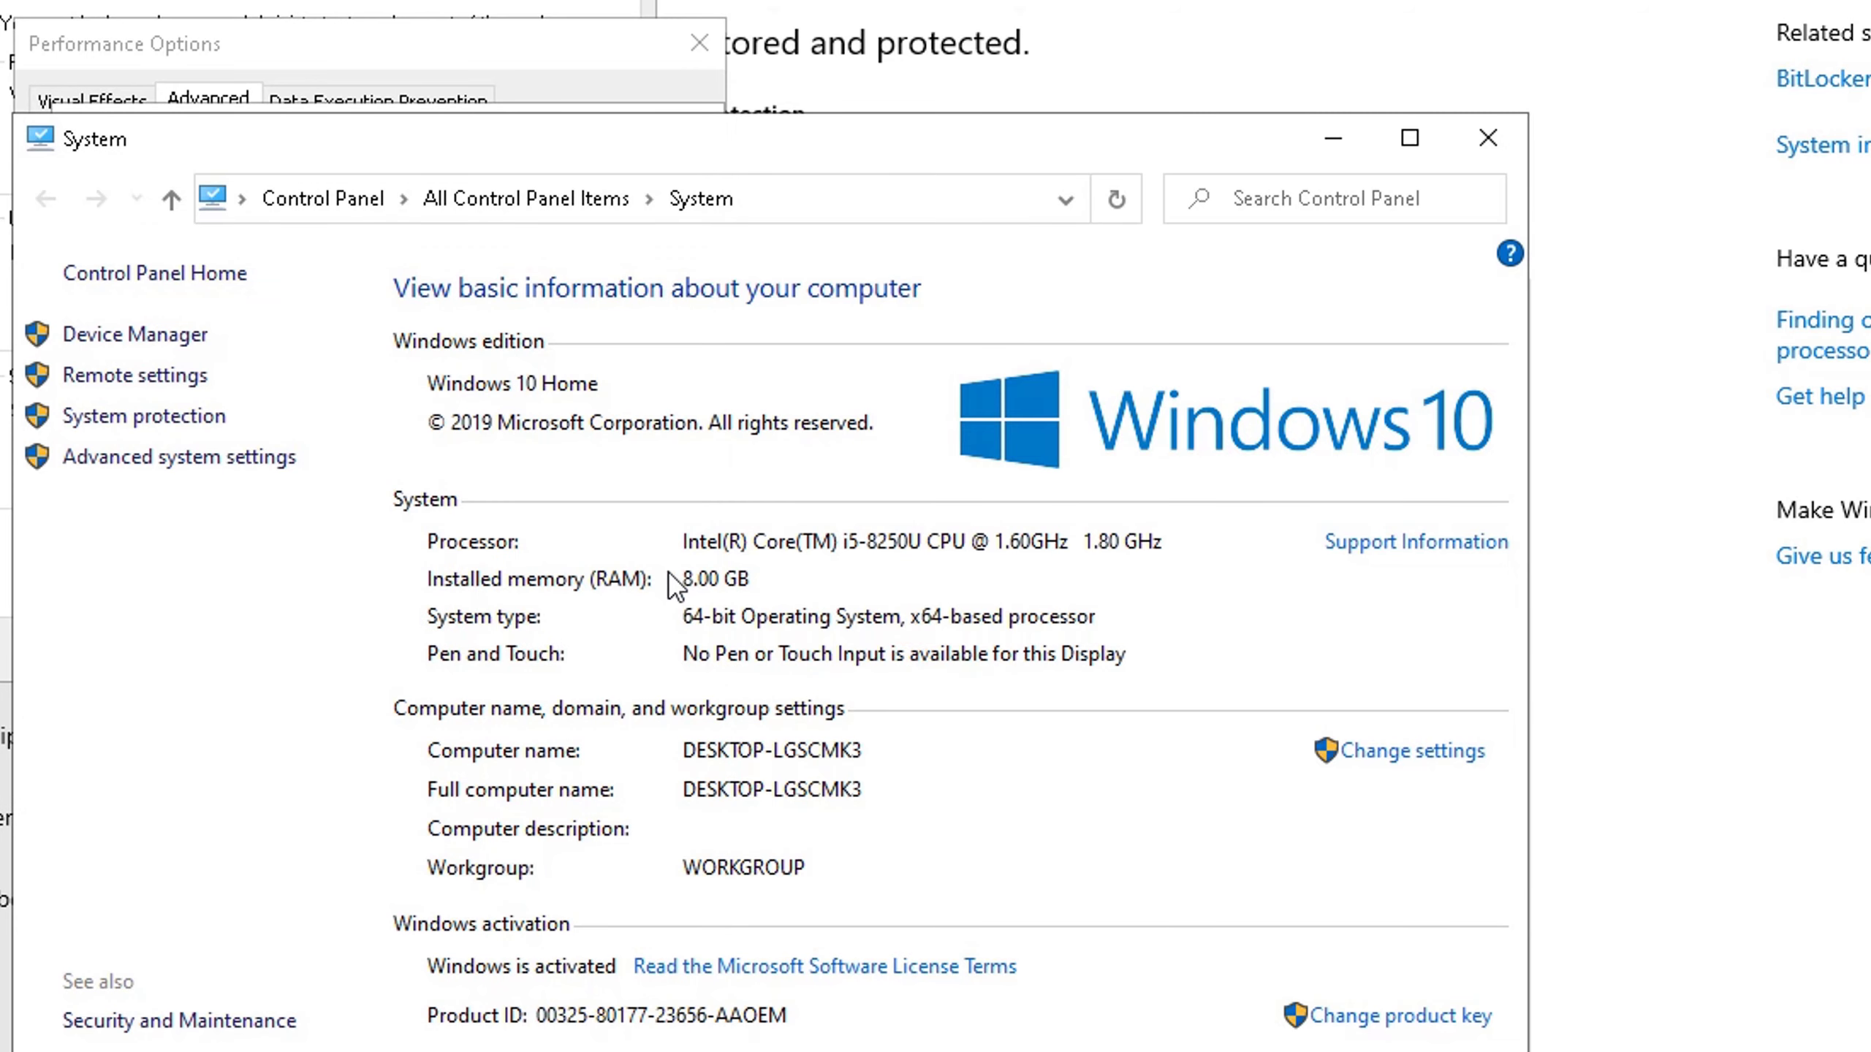
key(alt+Tab)
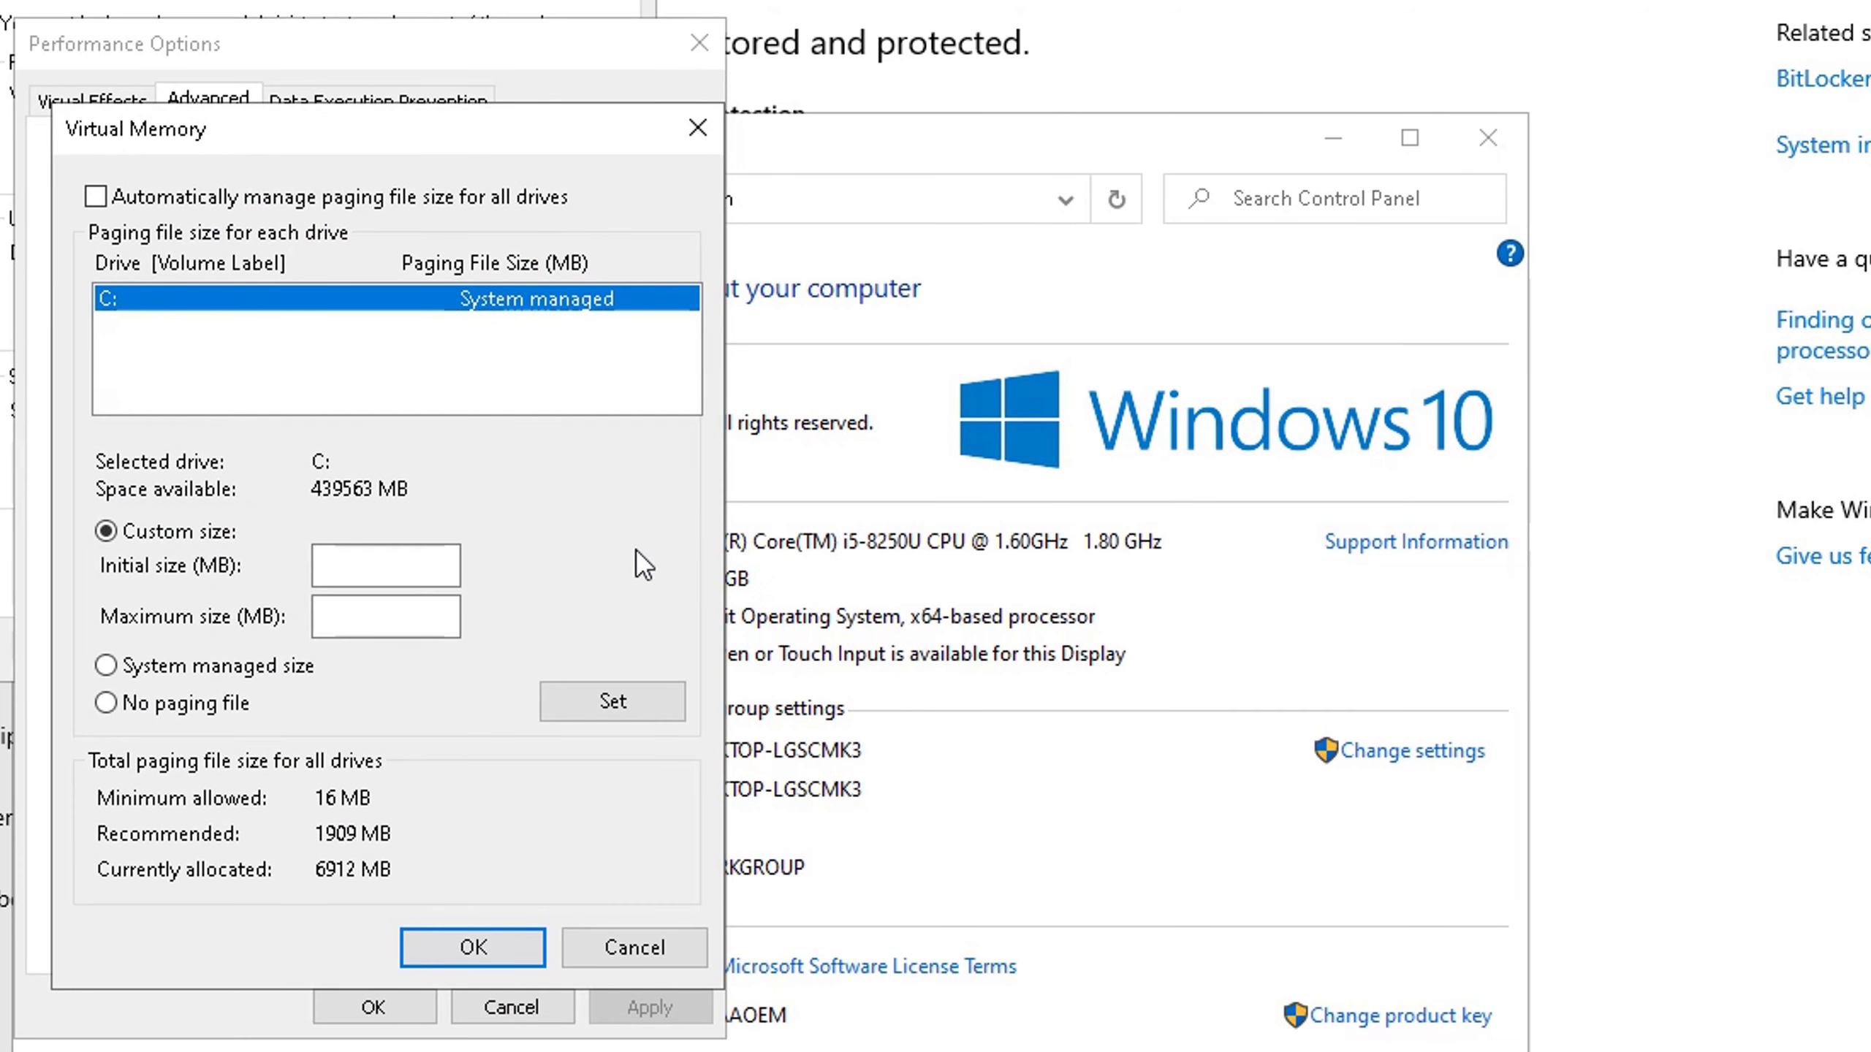
Set C: paging file to 12000 MB initial and 24000 MB maximum.
click(413, 576)
text(120)
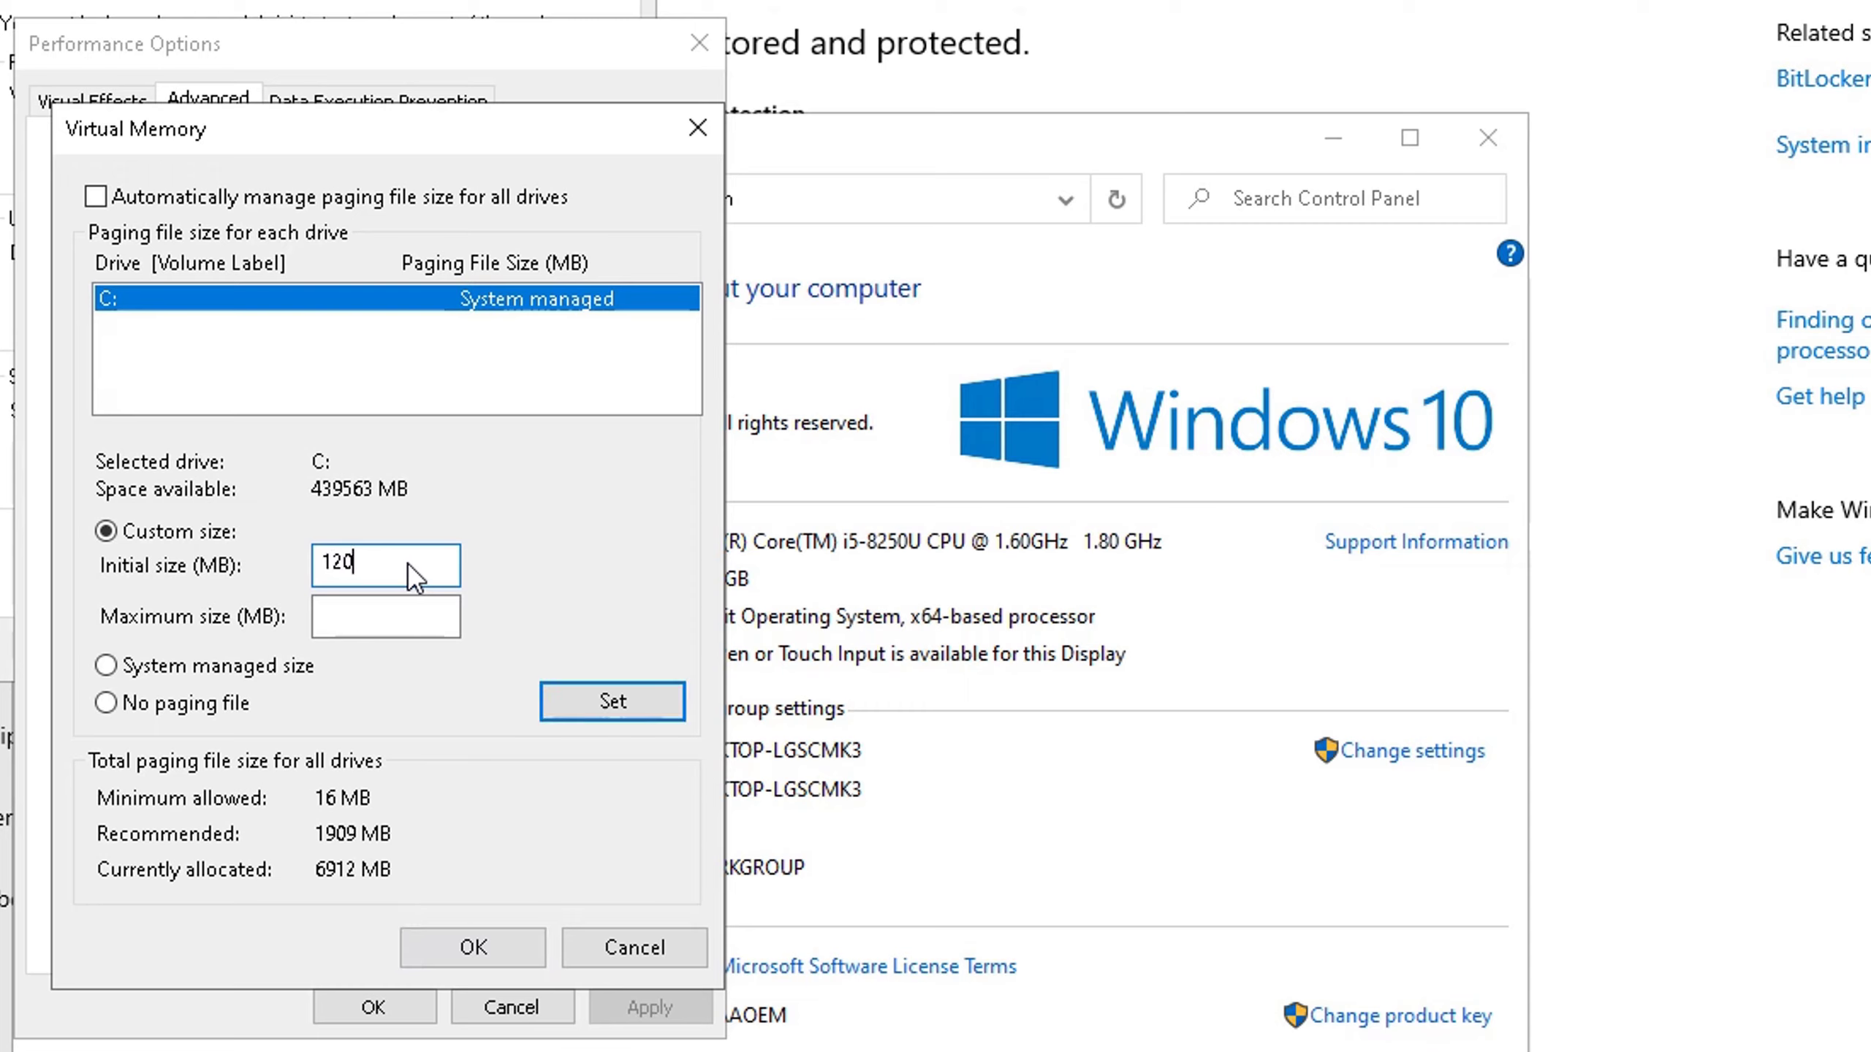
text(00)
key(Tab)
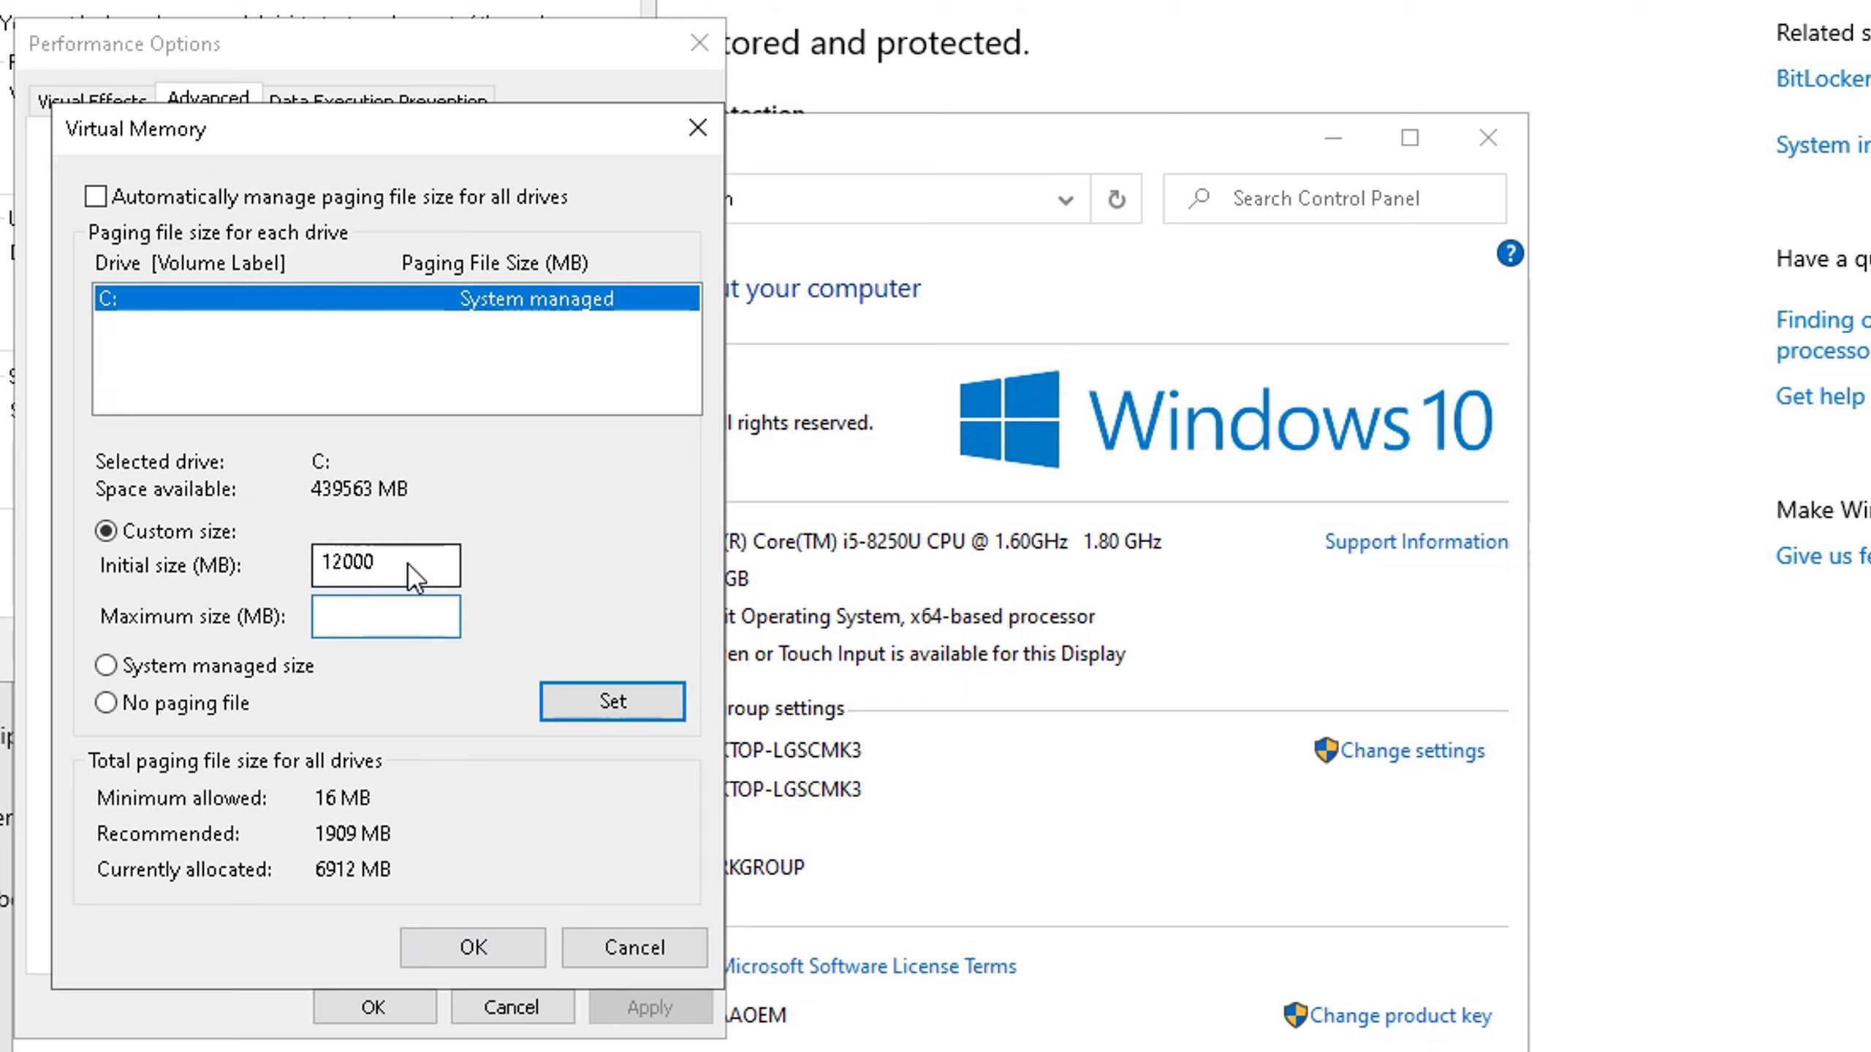
text(24000)
click(617, 706)
Confirm the virtual memory change by clicking OK on the restart notice.
click(474, 947)
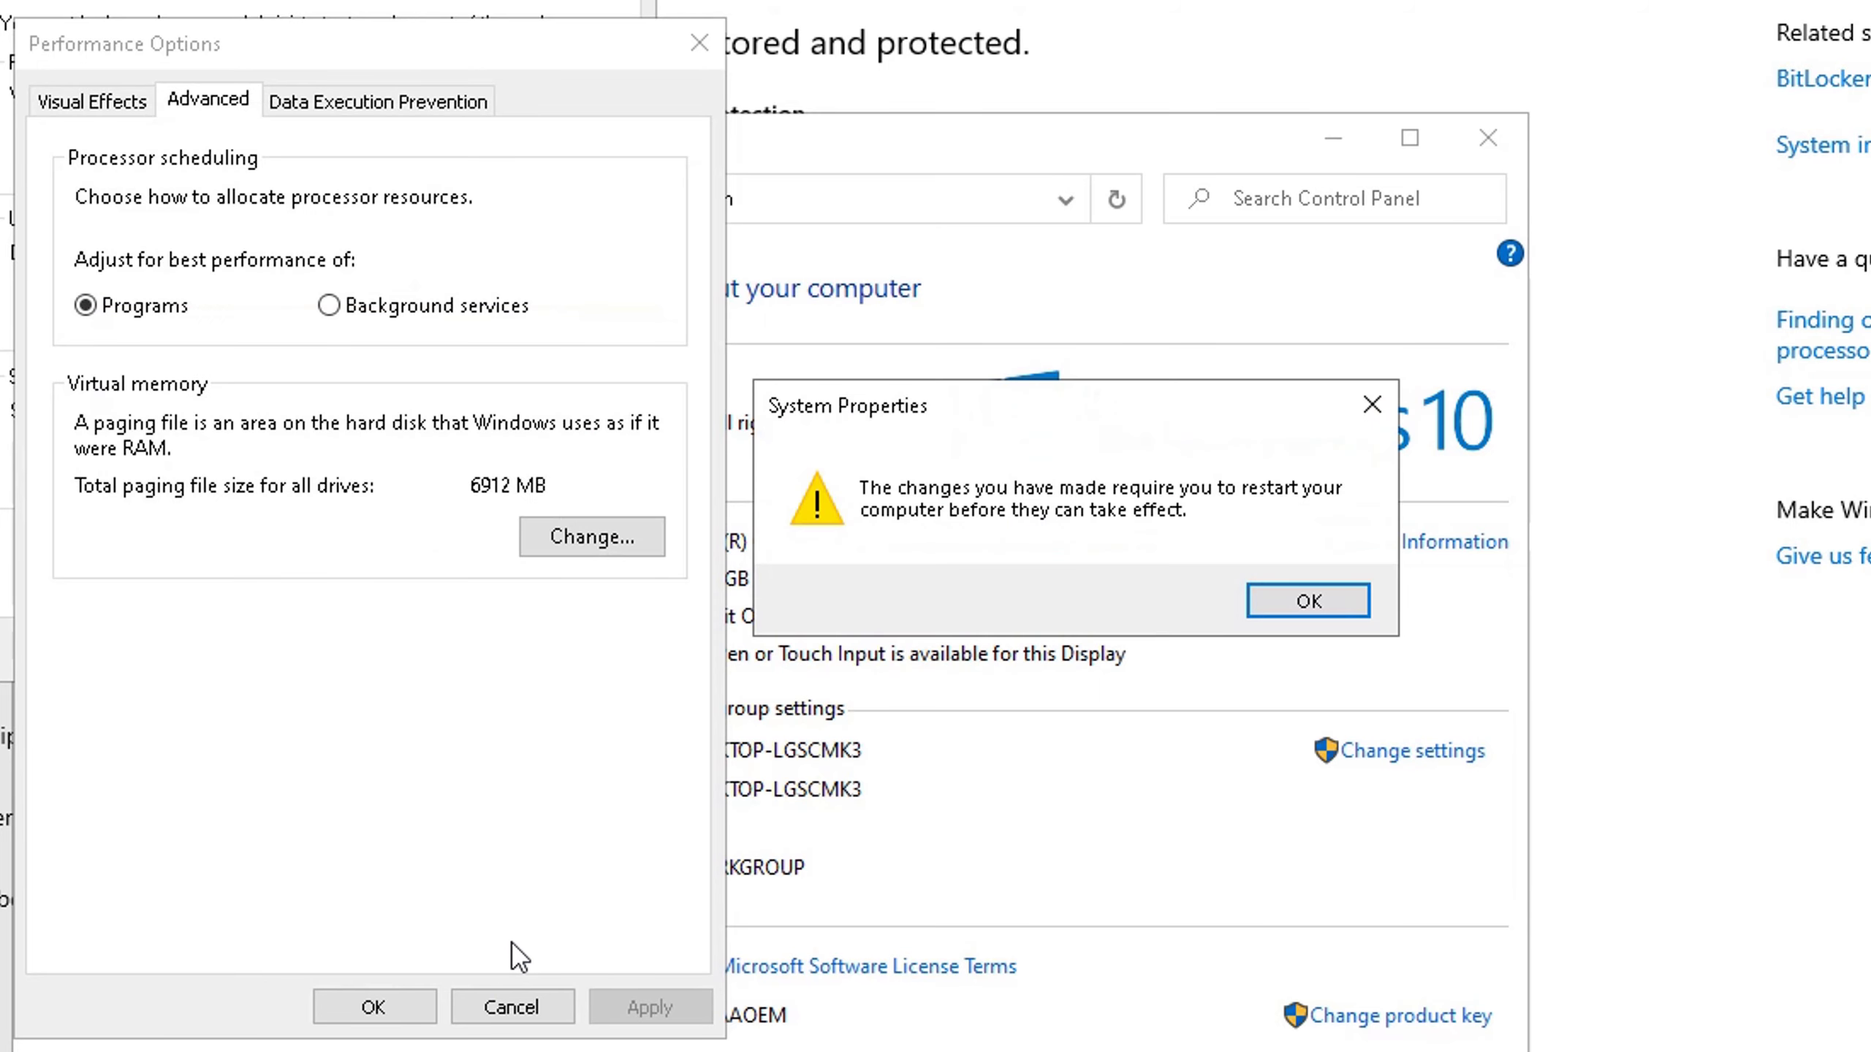